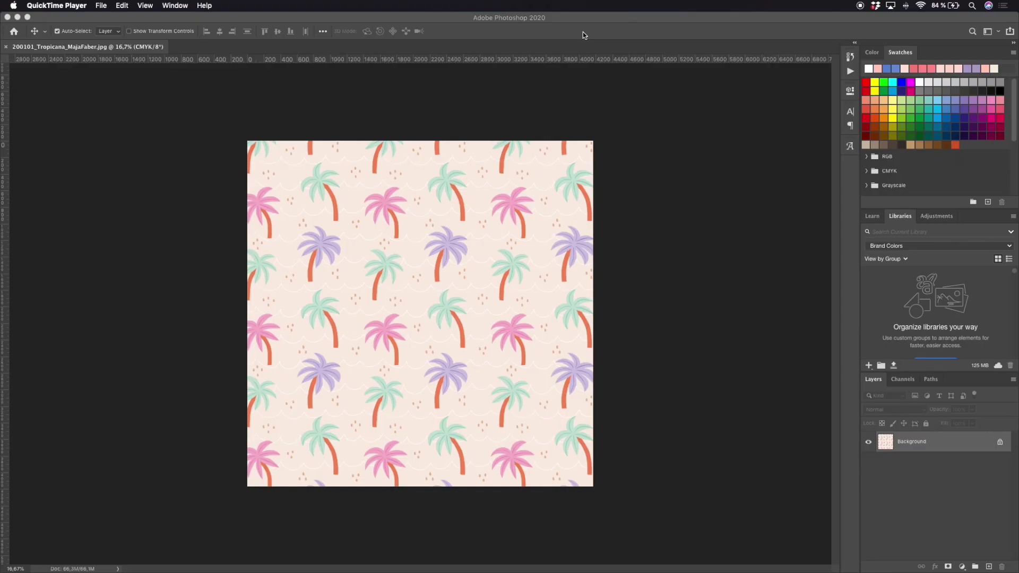
Step: Bring the palm-tree pattern to the front and show the Actions panel with Default Actions
left_click(702, 230)
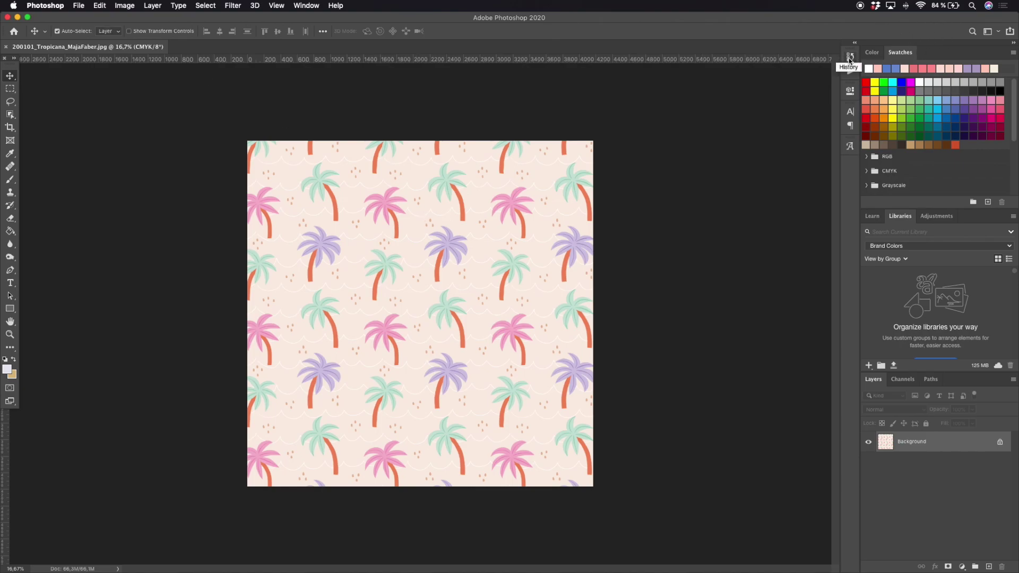
left_click(850, 72)
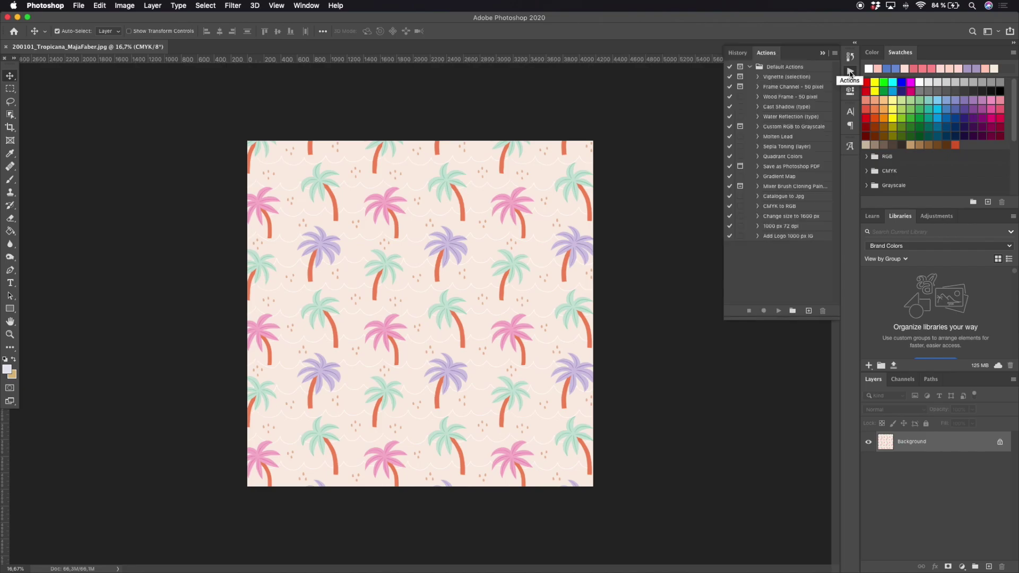
Step: Browse the Window menu without changes, then open the Actions panel's flyout menu
left_click(306, 5)
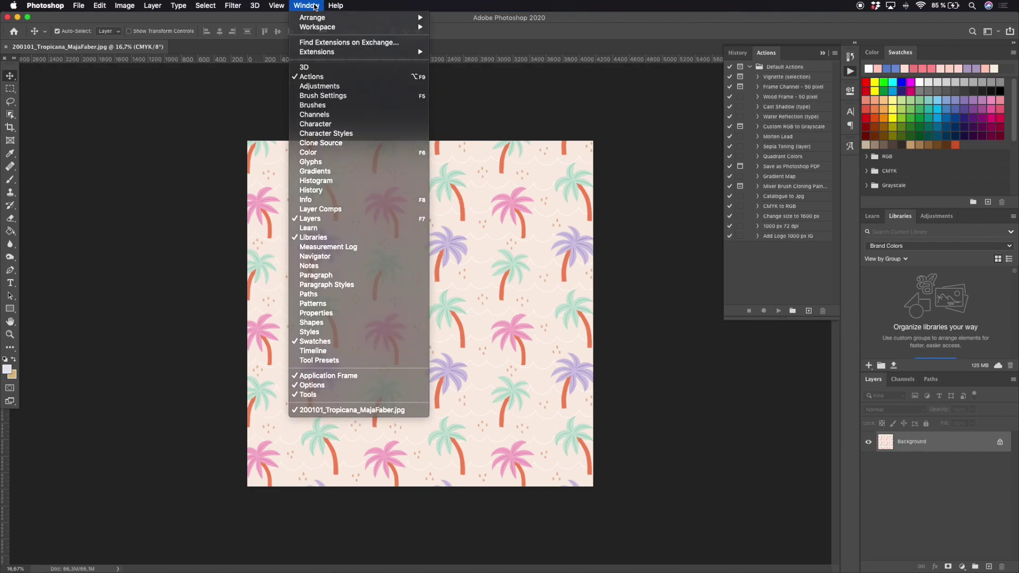
left_click(574, 468)
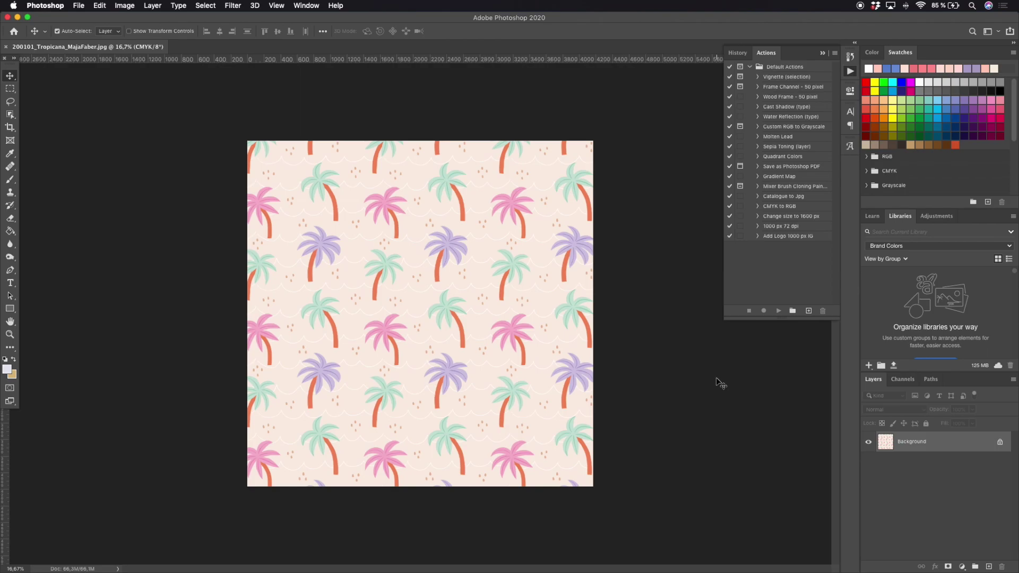
left_click(836, 56)
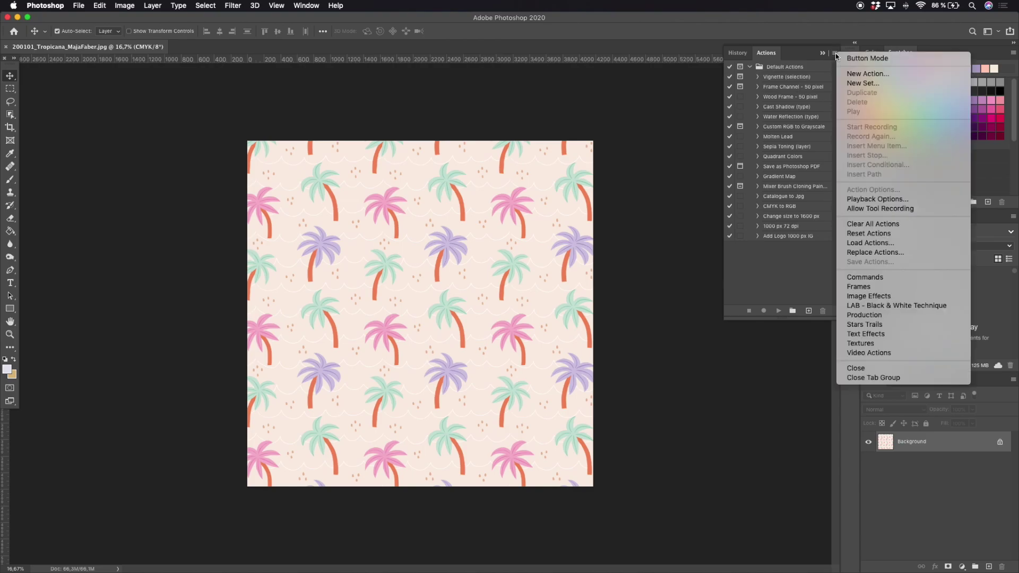
Step: Create and start recording a new action named 'Add Logo', then narrow the window to reveal the desktop
left_click(872, 76)
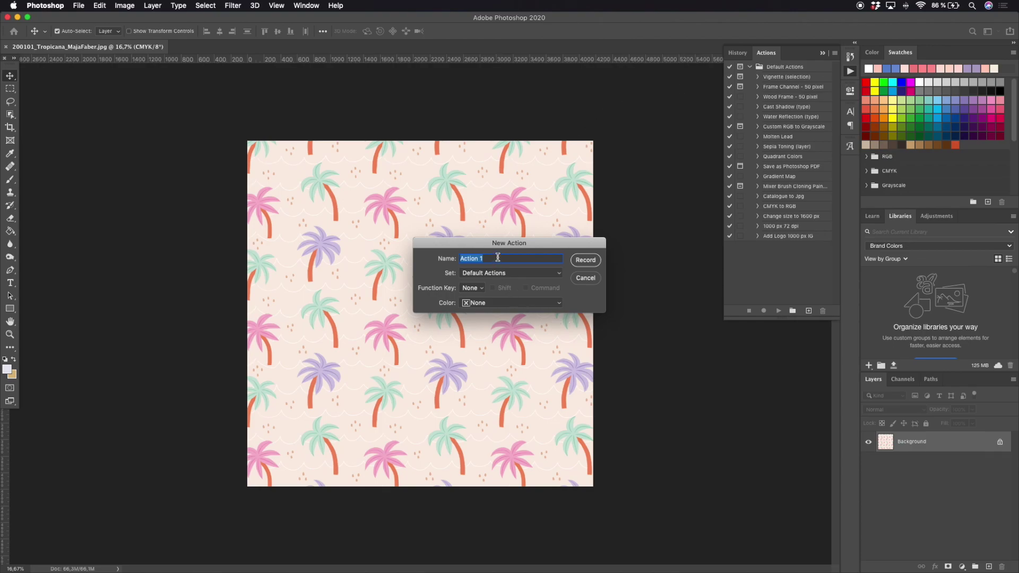
type("Add Logo")
left_click(584, 259)
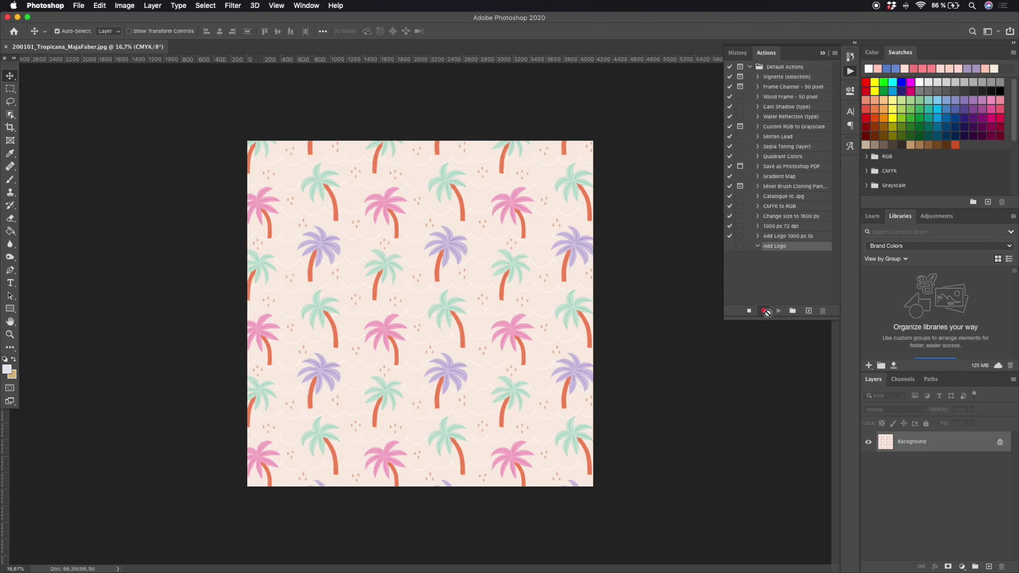
left_click_drag(1016, 88, 944, 91)
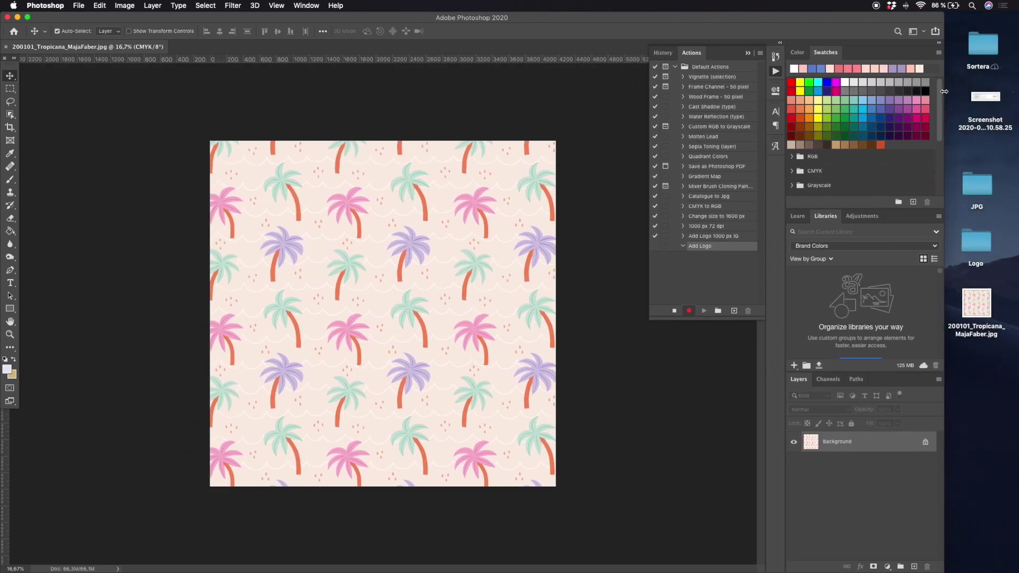
Step: Open the desktop Logo folder and drag the logo EPS file onto the palm-tree pattern
left_click(983, 244)
double_click(983, 244)
left_click_drag(417, 101, 673, 107)
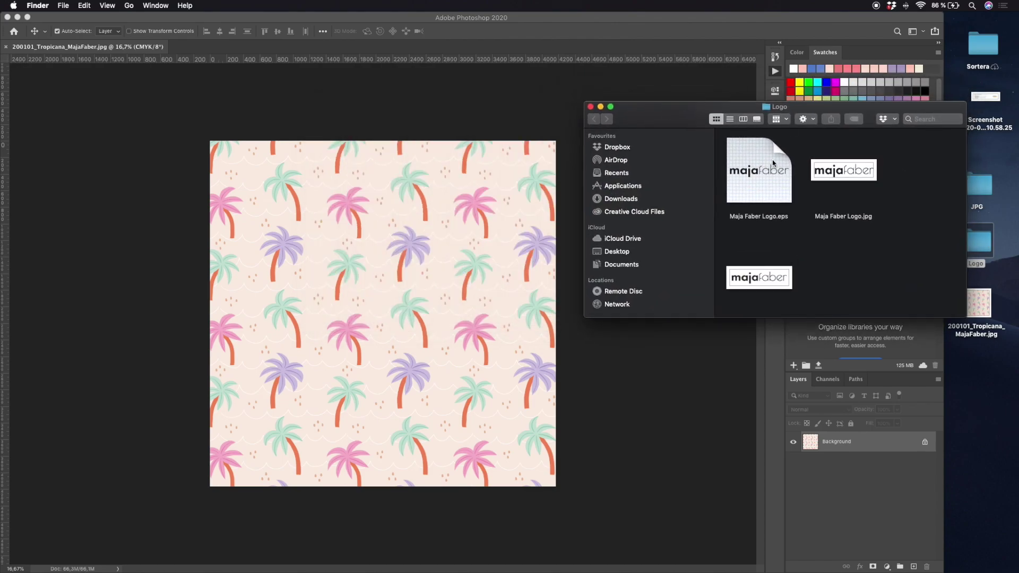
scroll(778, 242, "down", 2)
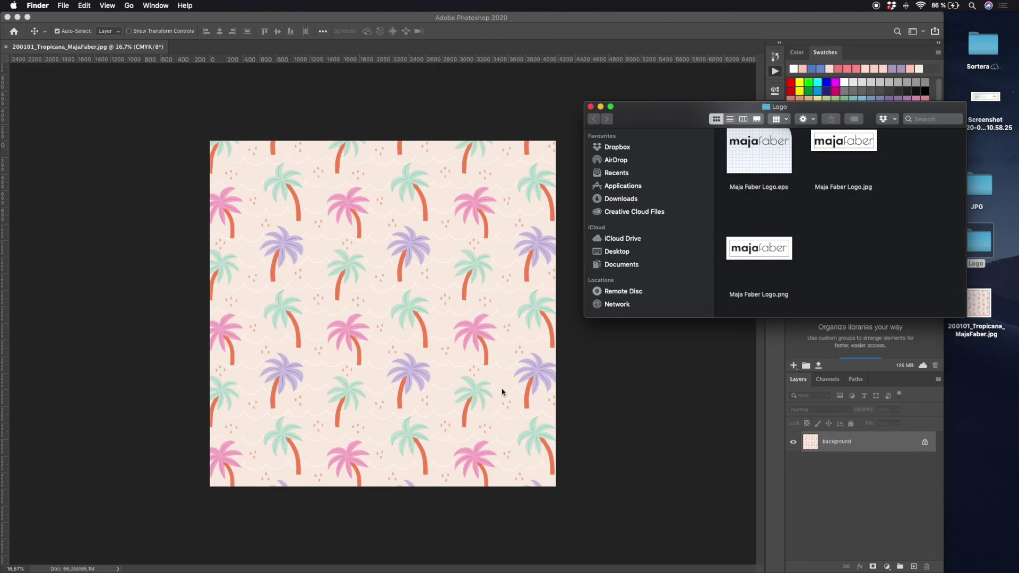
scroll(780, 196, "up", 2)
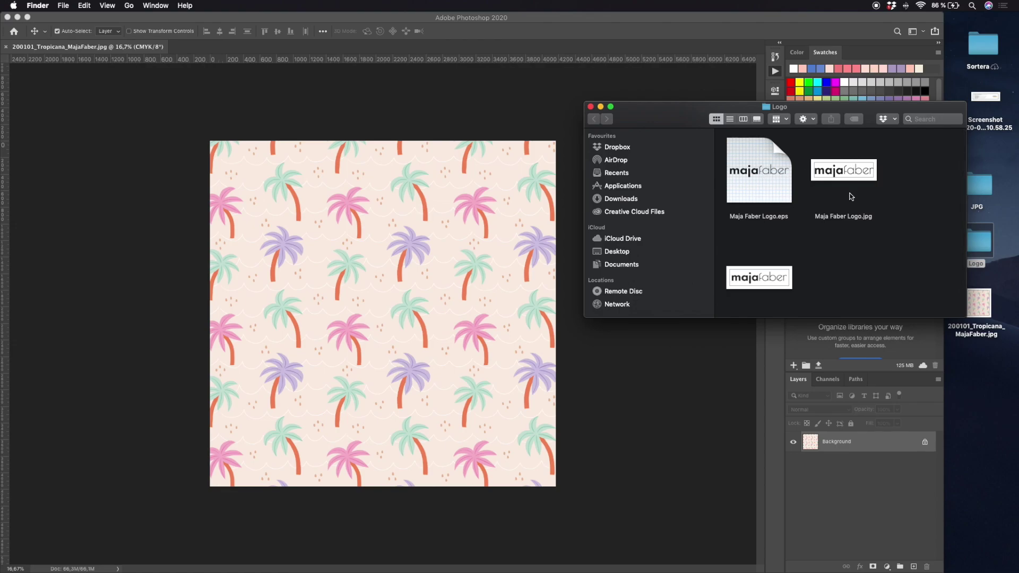
scroll(828, 194, "down", 2)
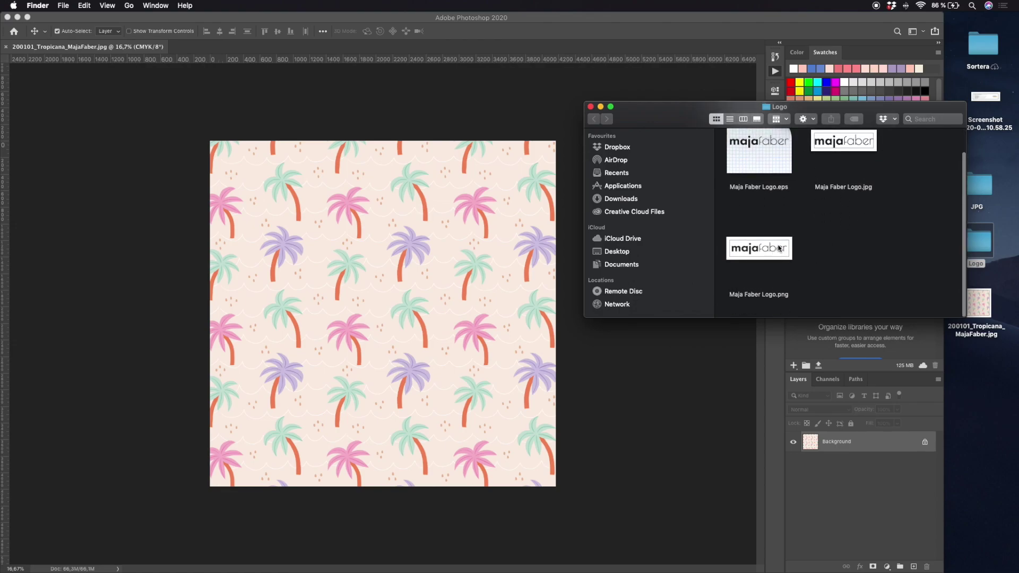
scroll(787, 186, "up", 2)
left_click_drag(787, 185, 500, 413)
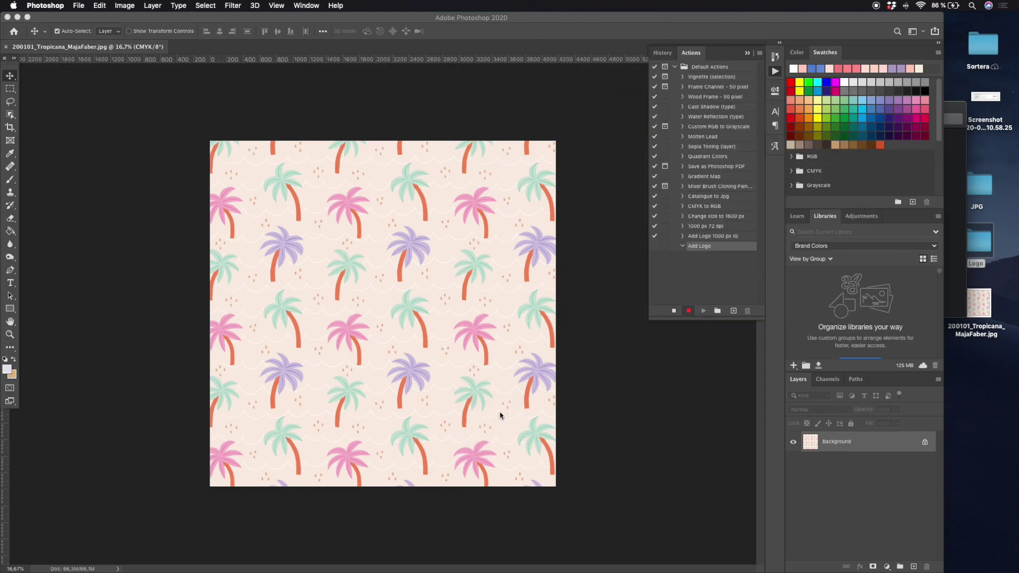
Step: Move the placed logo to the bottom-right corner, scale it to about 48%, and commit it
left_click_drag(398, 316, 507, 465)
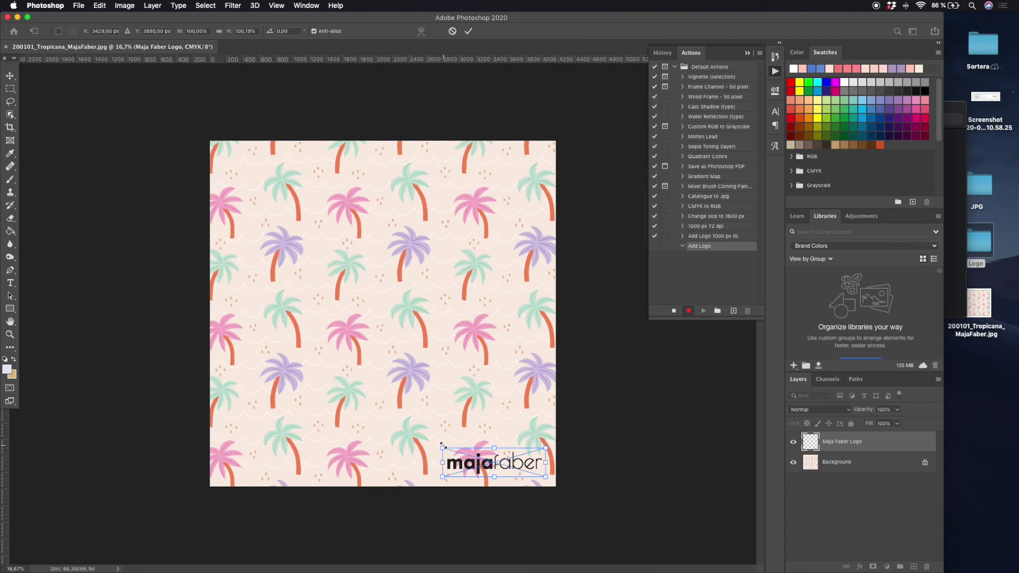
left_click_drag(443, 444, 535, 472)
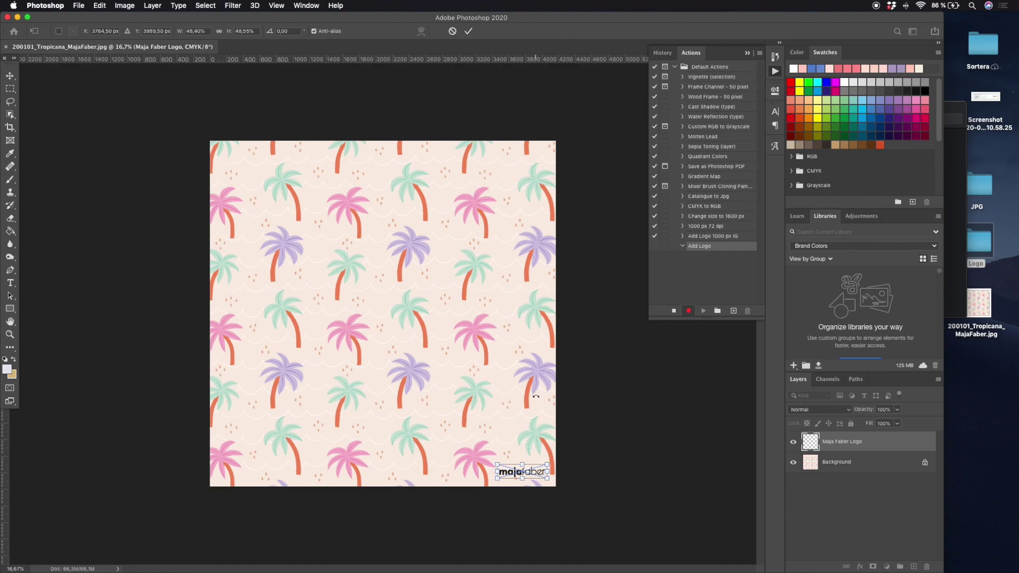
key("Return")
left_click(80, 5)
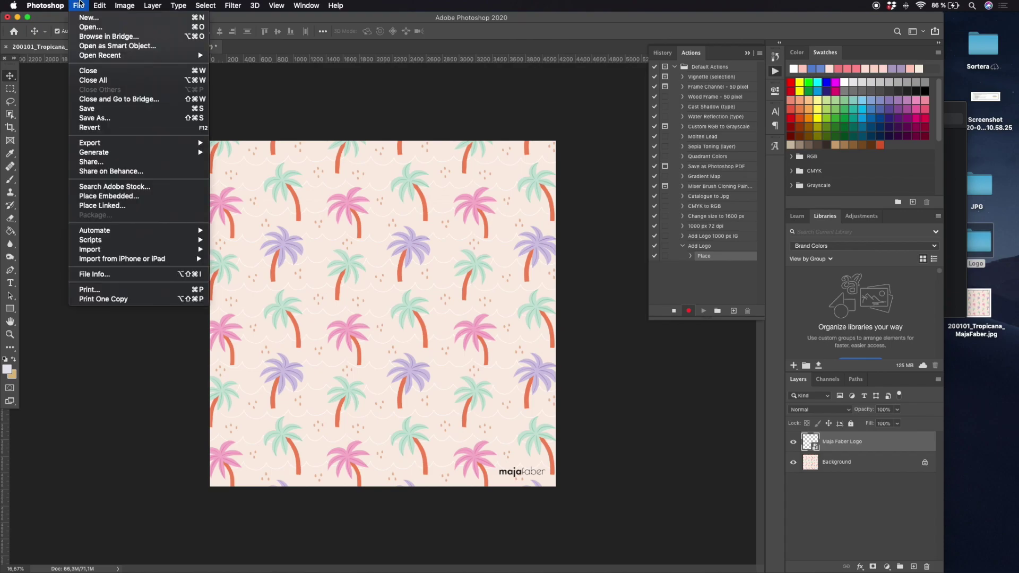
Step: Save a JPEG copy of the pattern to the Desktop at Quality 12 (Maximum)
left_click(107, 119)
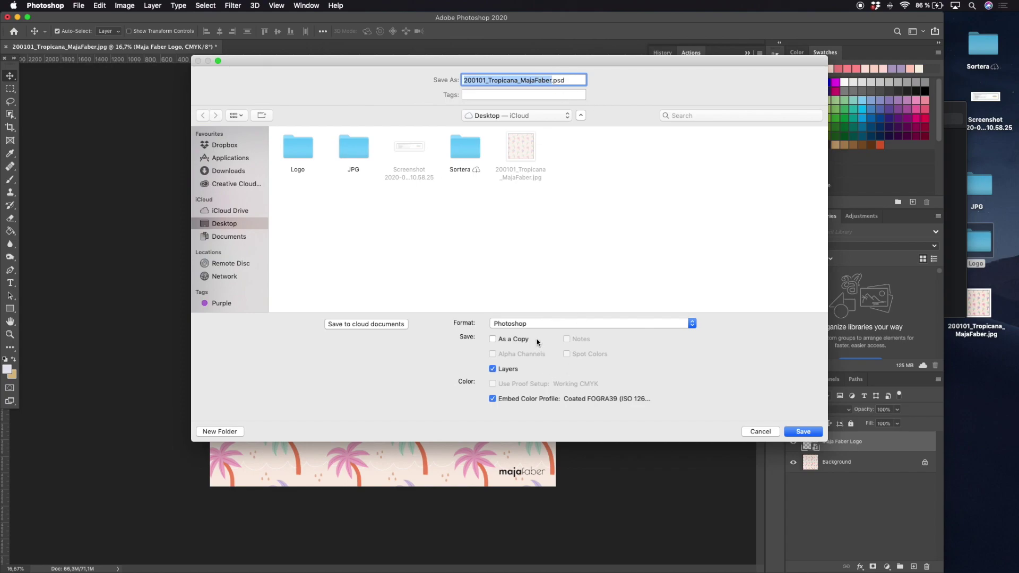
left_click(537, 324)
left_click(530, 350)
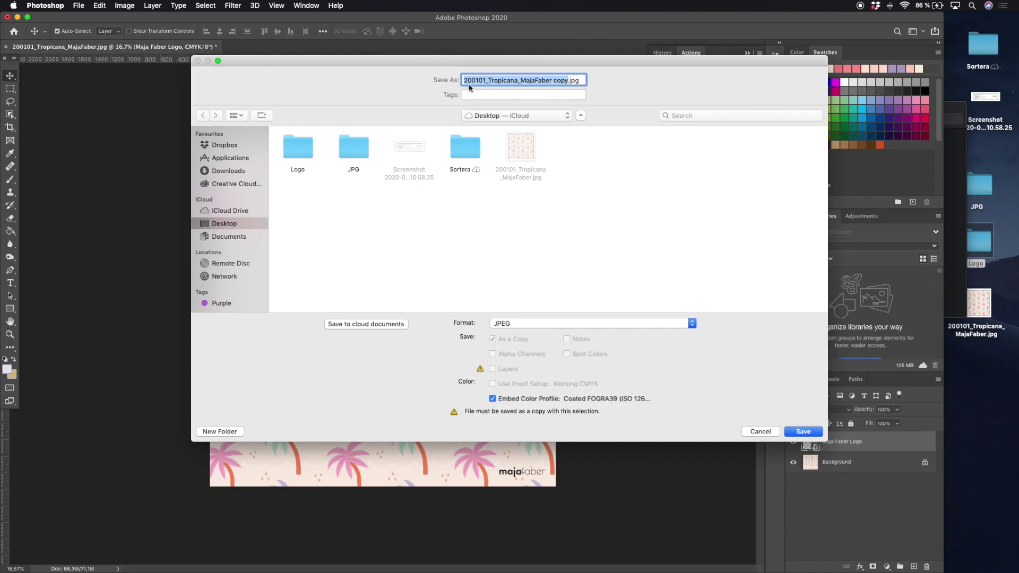
left_click(802, 432)
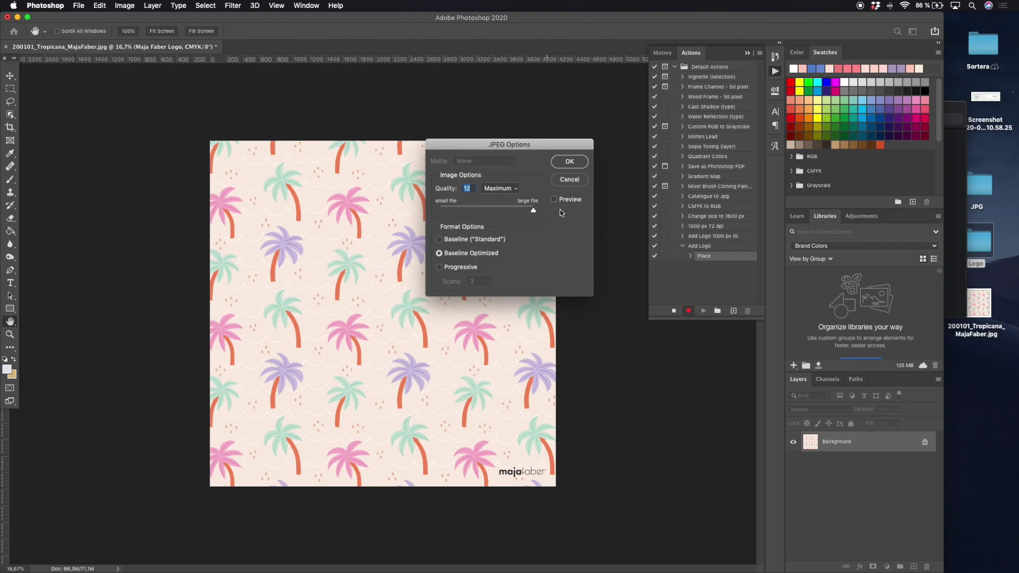
left_click(570, 162)
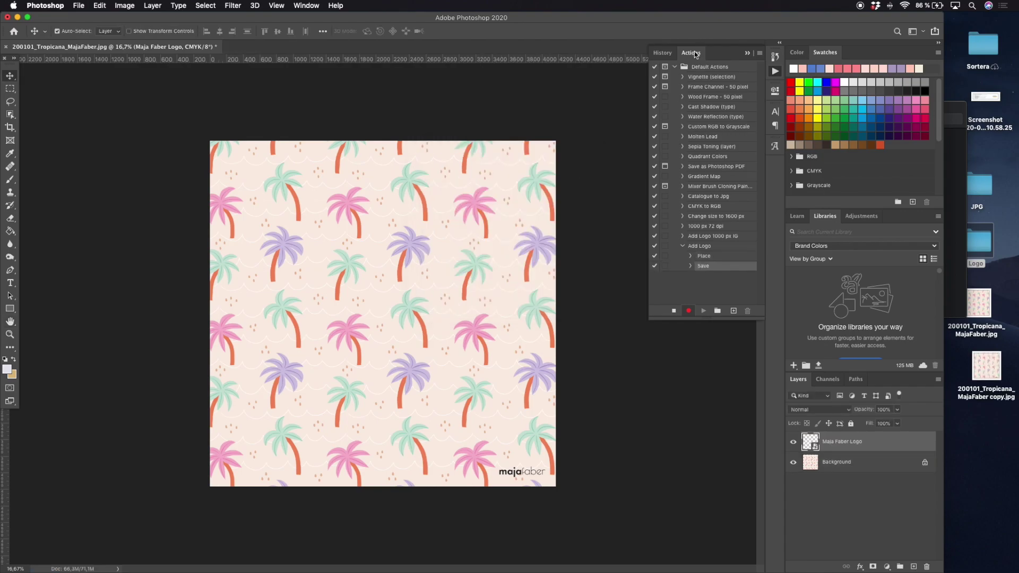
Step: Stop recording the Add Logo action and expand it to list its steps
left_click(672, 311)
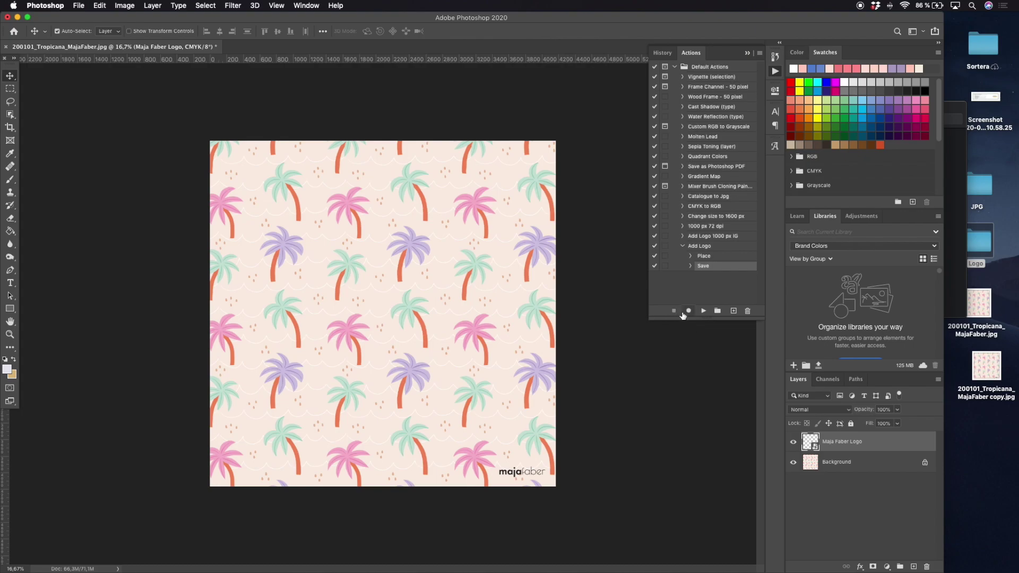
left_click(682, 247)
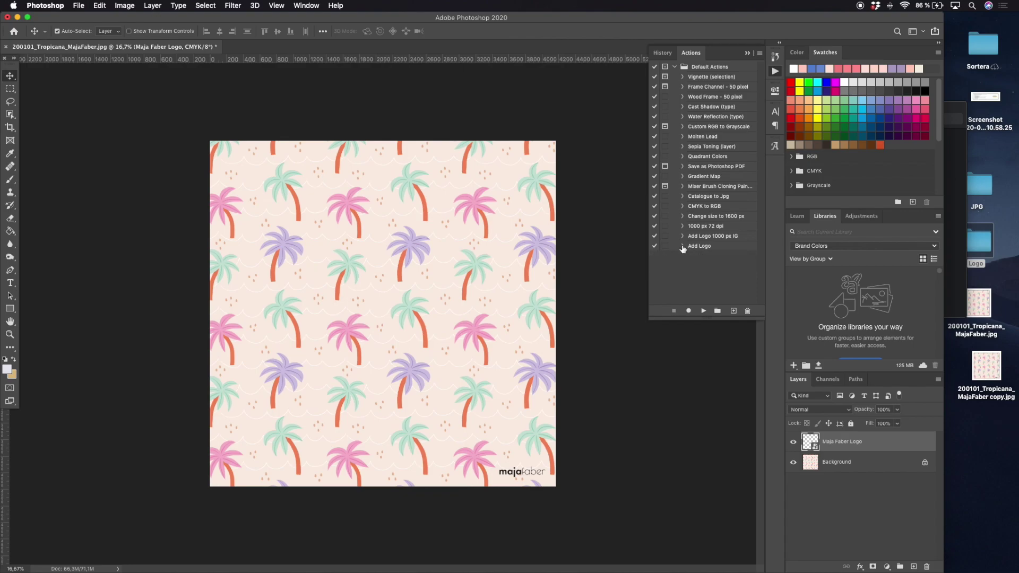
left_click(682, 246)
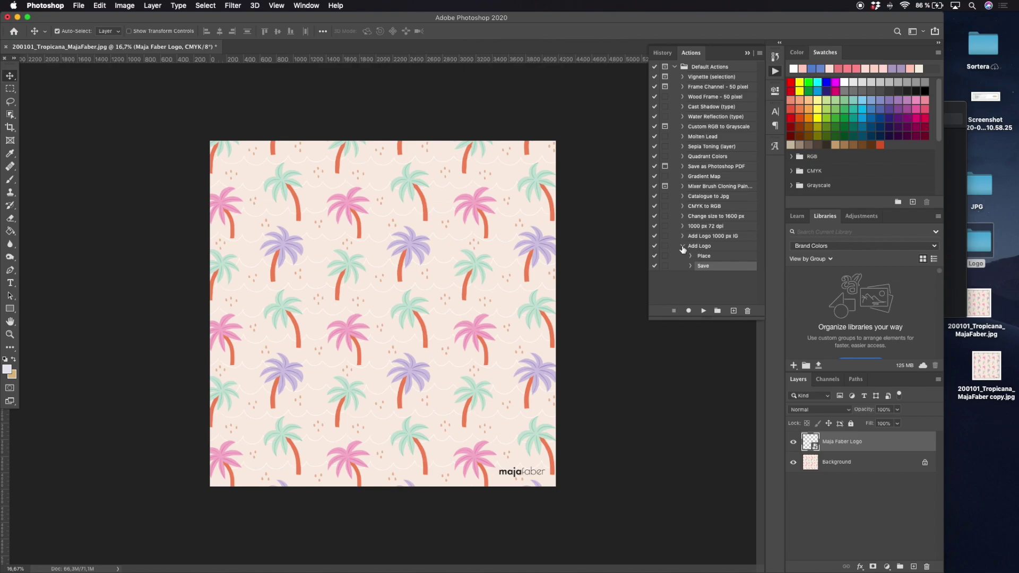
left_click(683, 247)
left_click(683, 247)
Step: Inspect the recorded Place and JPEG Save settings, then collapse them again
left_click(690, 257)
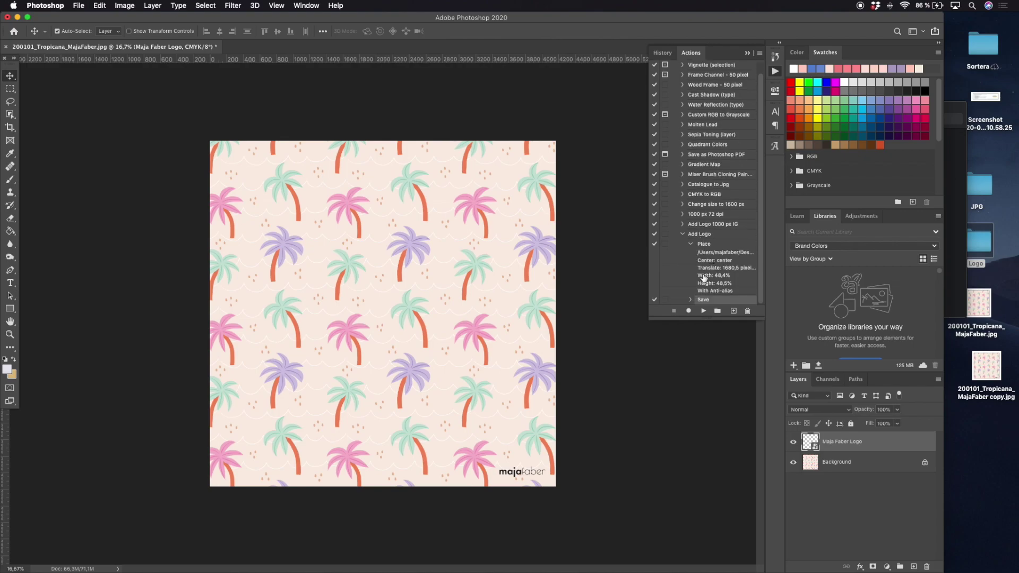
left_click(690, 300)
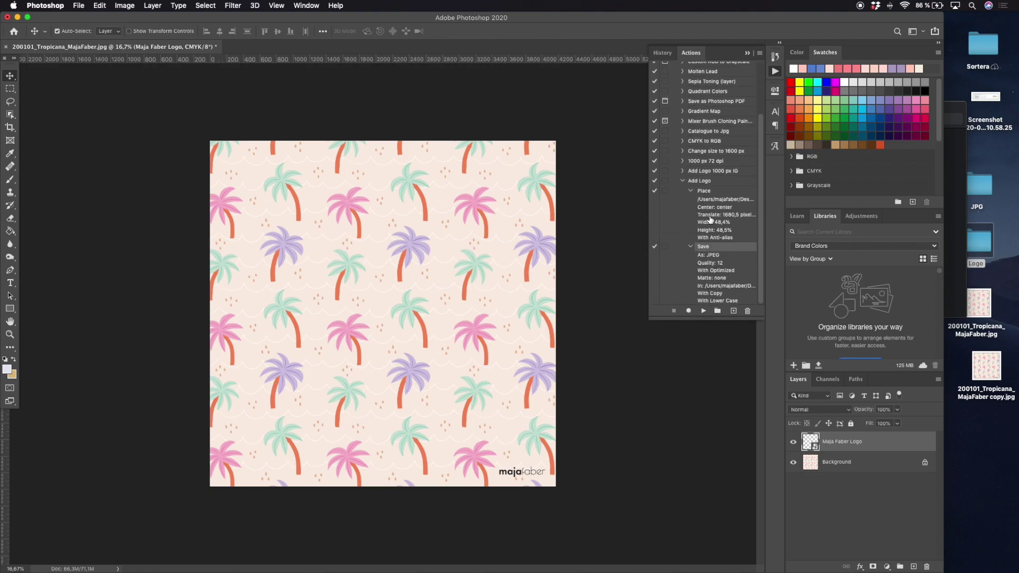
left_click(690, 247)
left_click(690, 245)
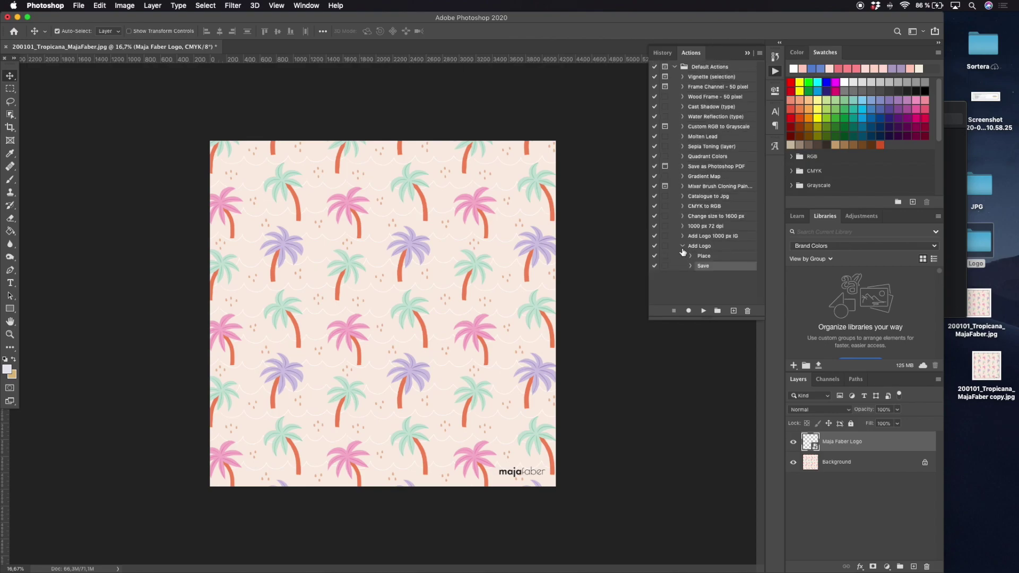
Step: Open File > Automate > Batch set to play Add Logo from Default Actions on a Folder source
left_click(79, 5)
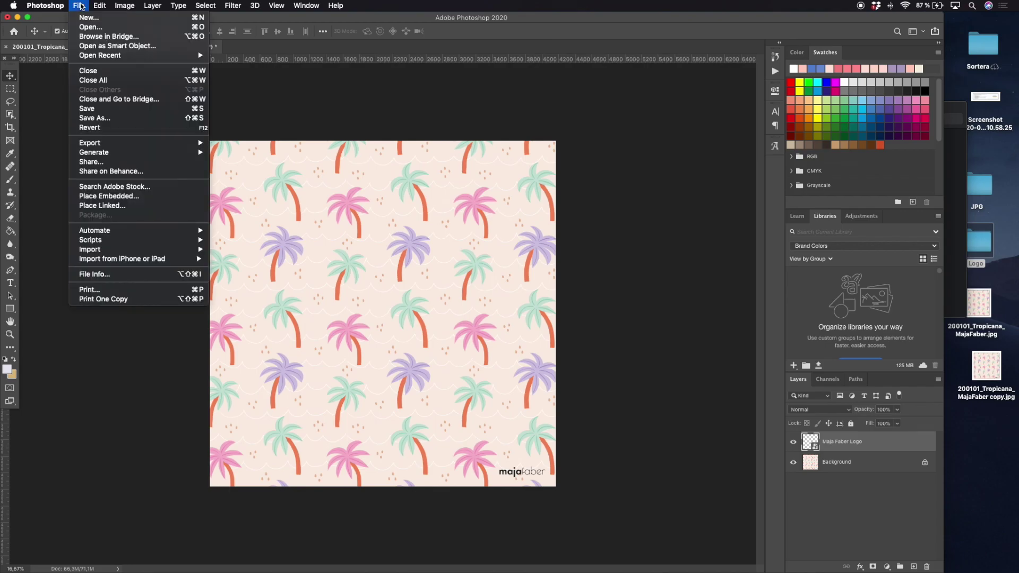
mouse_move(129, 233)
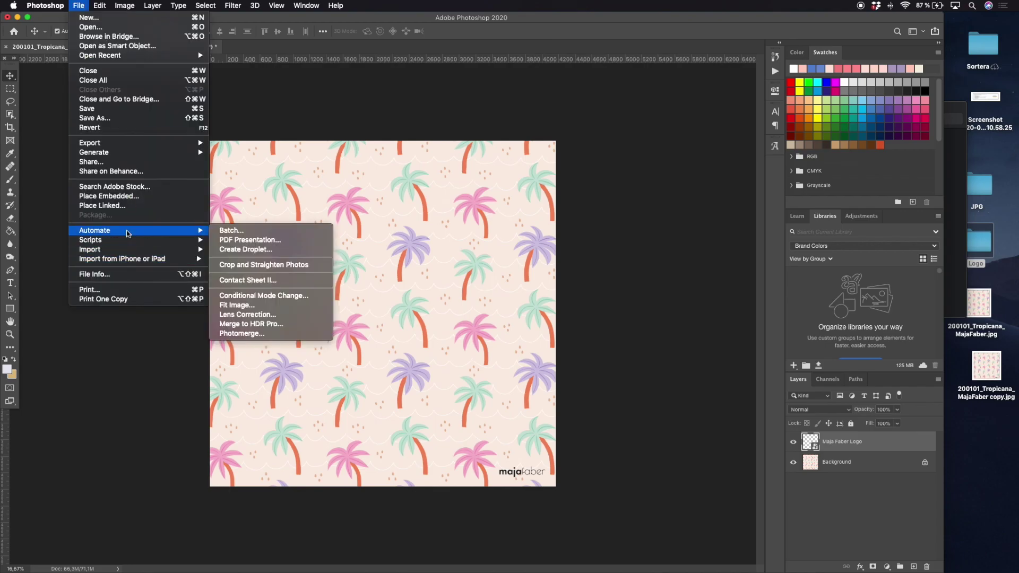
left_click(235, 232)
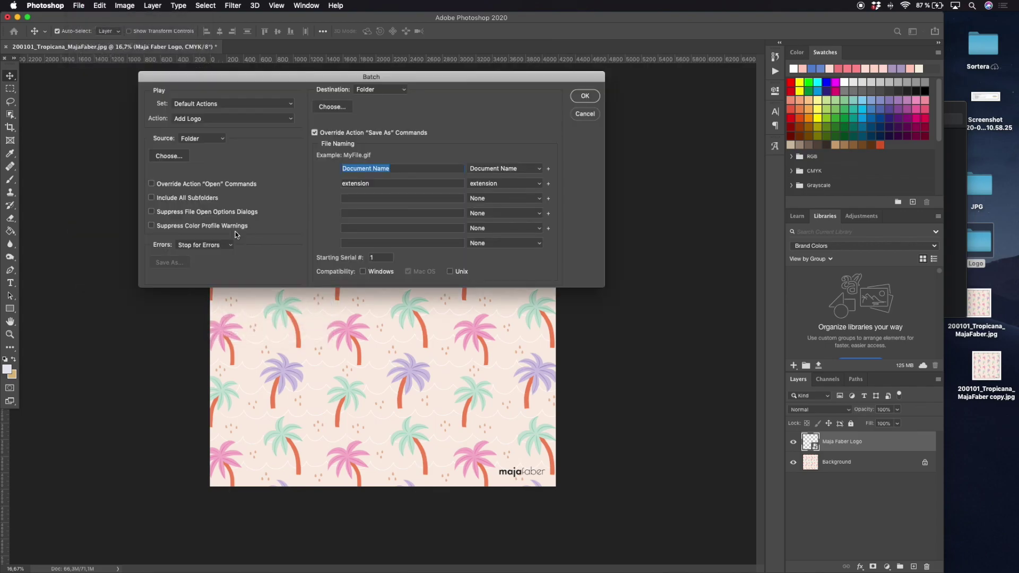
left_click_drag(218, 78, 249, 102)
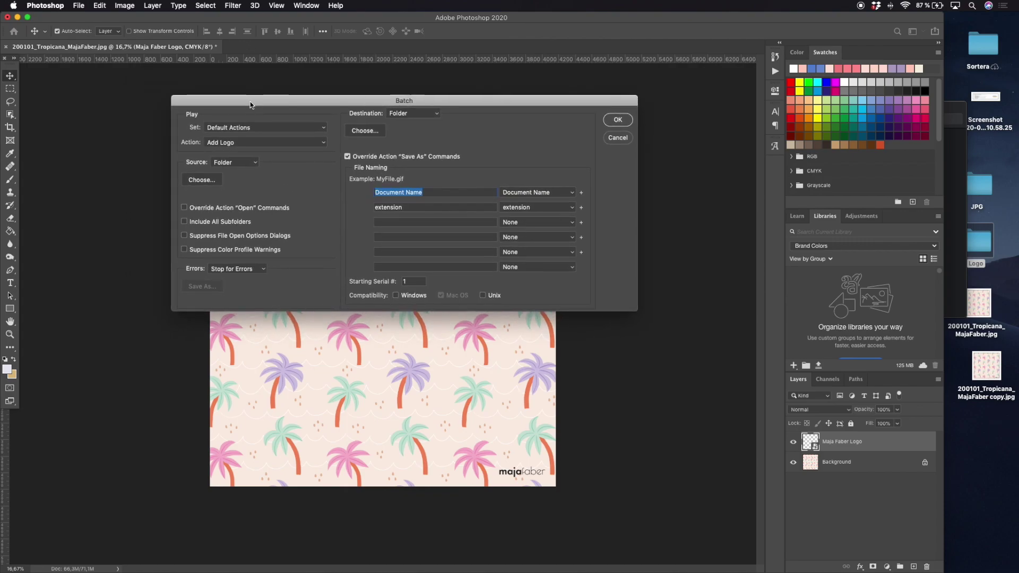
left_click(325, 129)
left_click(326, 128)
left_click(325, 143)
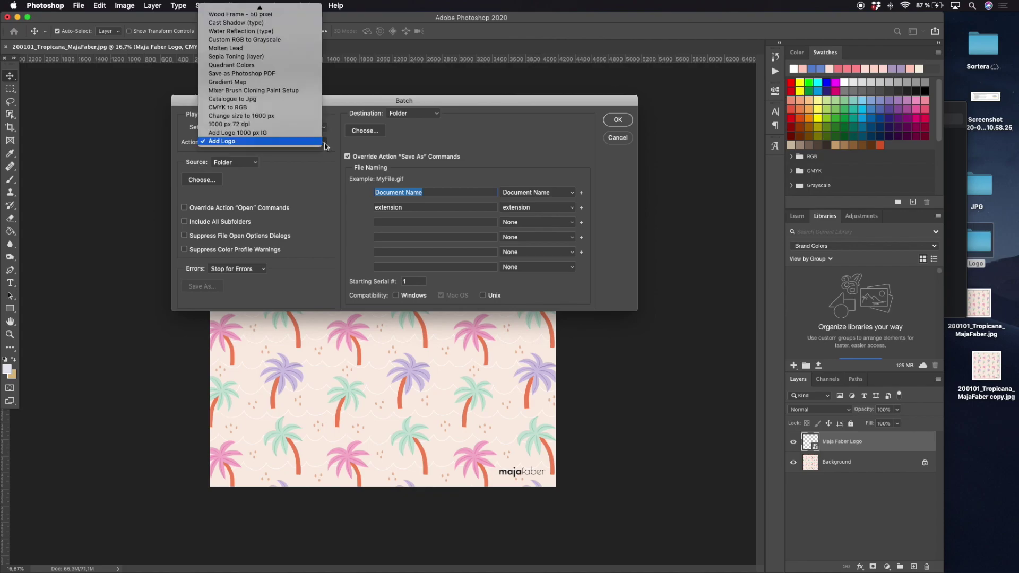
left_click(223, 141)
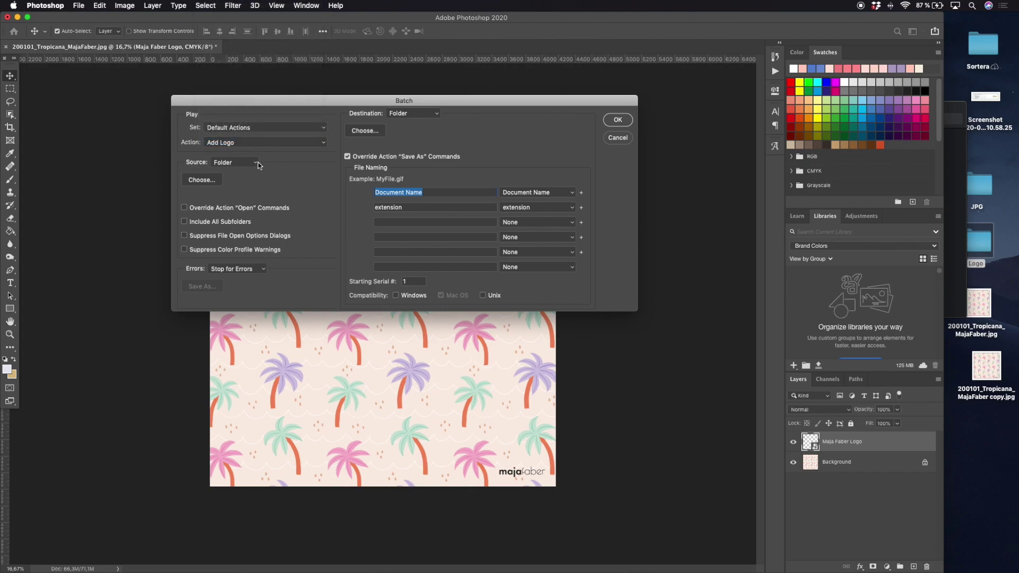
left_click(254, 164)
left_click(254, 164)
Step: Choose the desktop JPG folder as the batch source
left_click(206, 181)
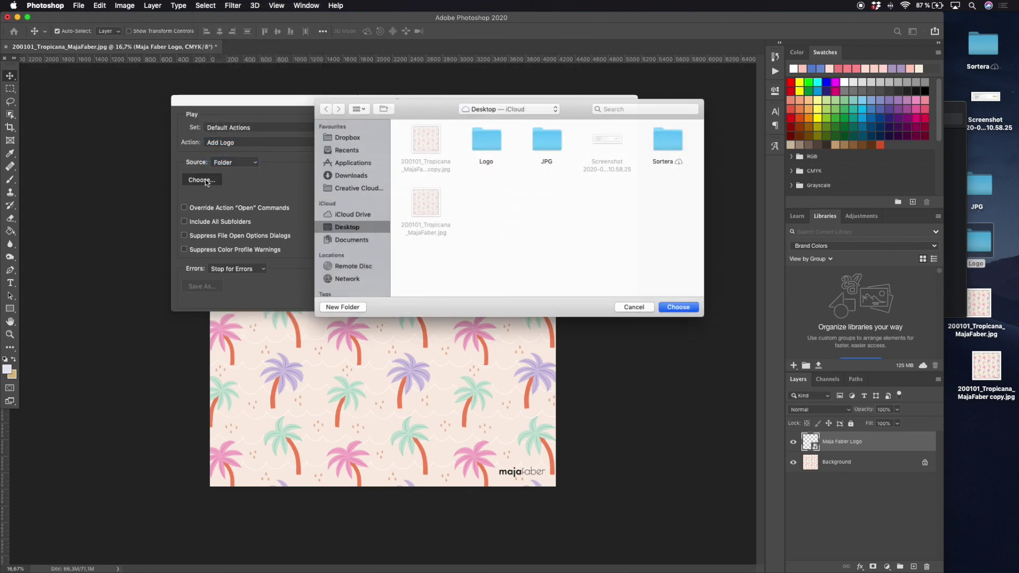
double_click(548, 141)
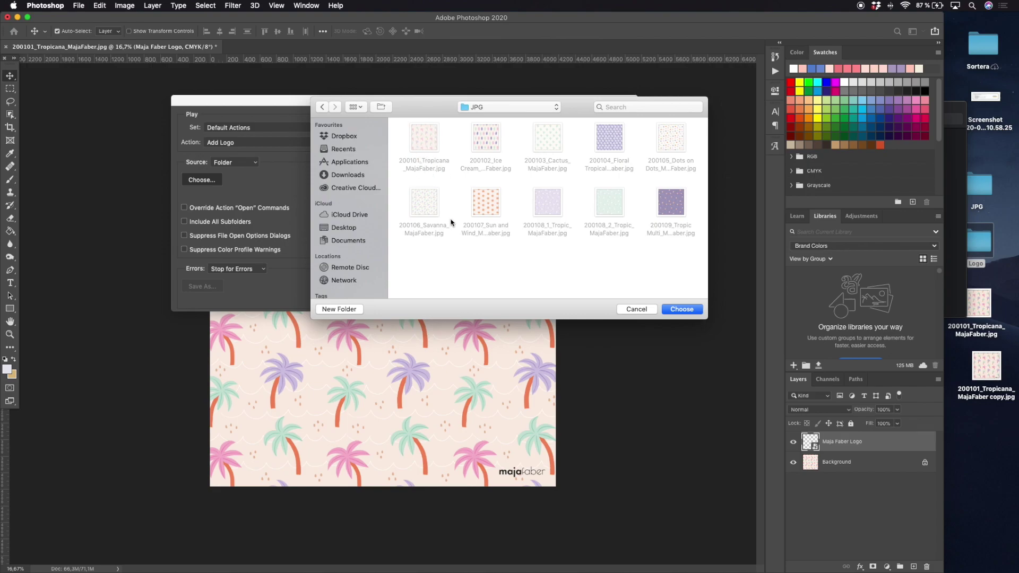
left_click(682, 309)
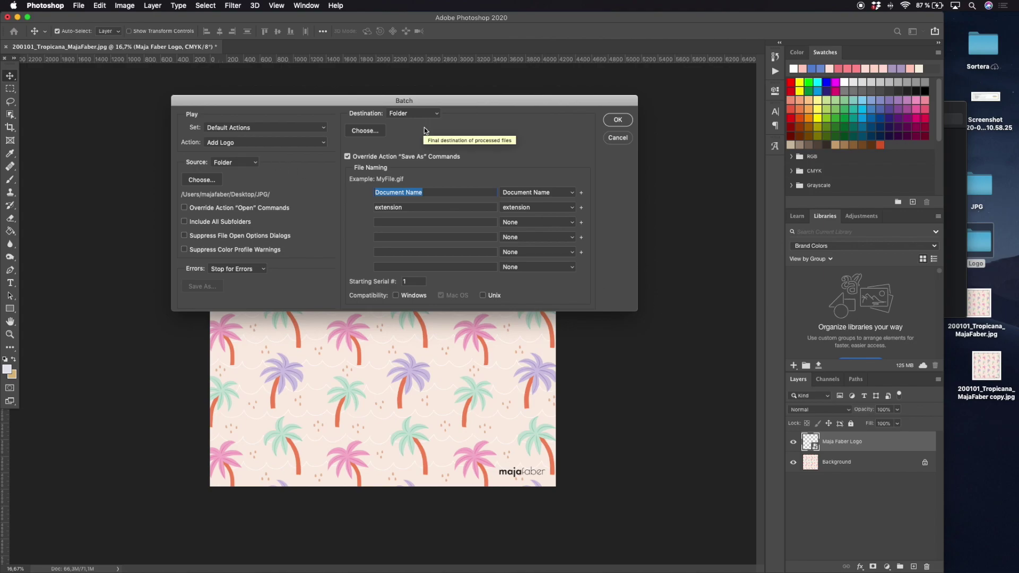
Step: Create a new 'Added Logo' folder on the Desktop and set it as the batch destination
left_click(411, 113)
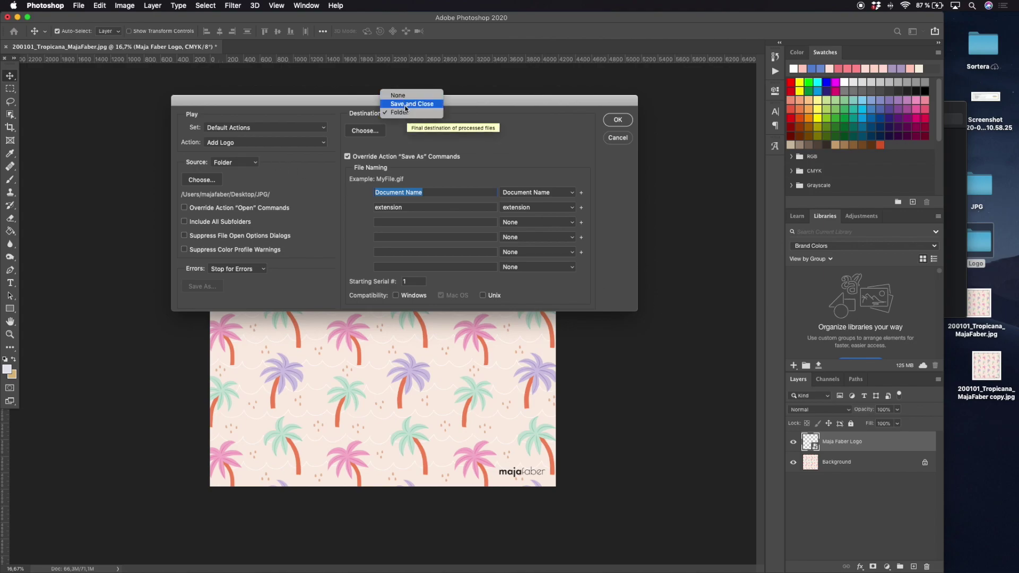
left_click(413, 112)
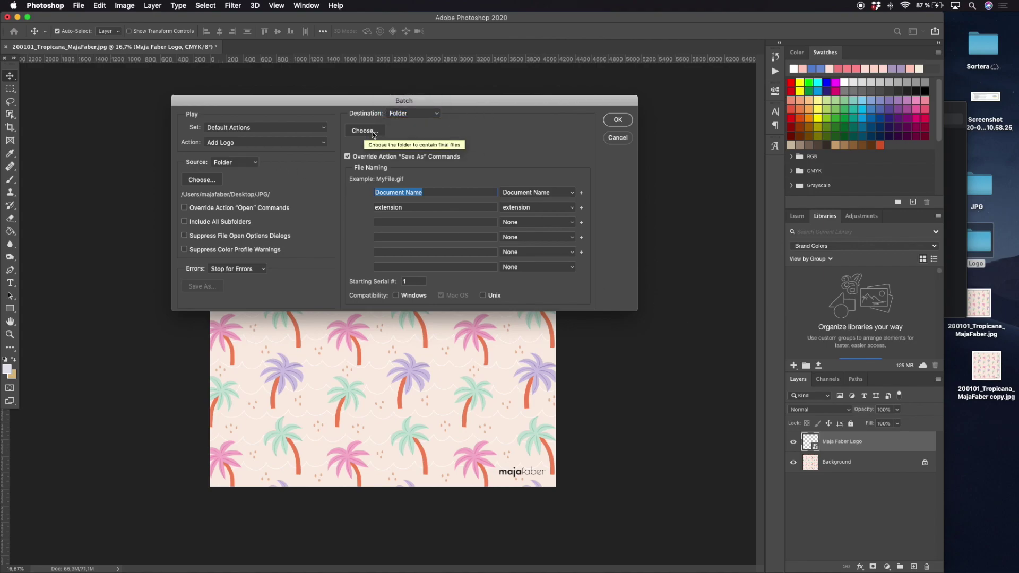
left_click(373, 132)
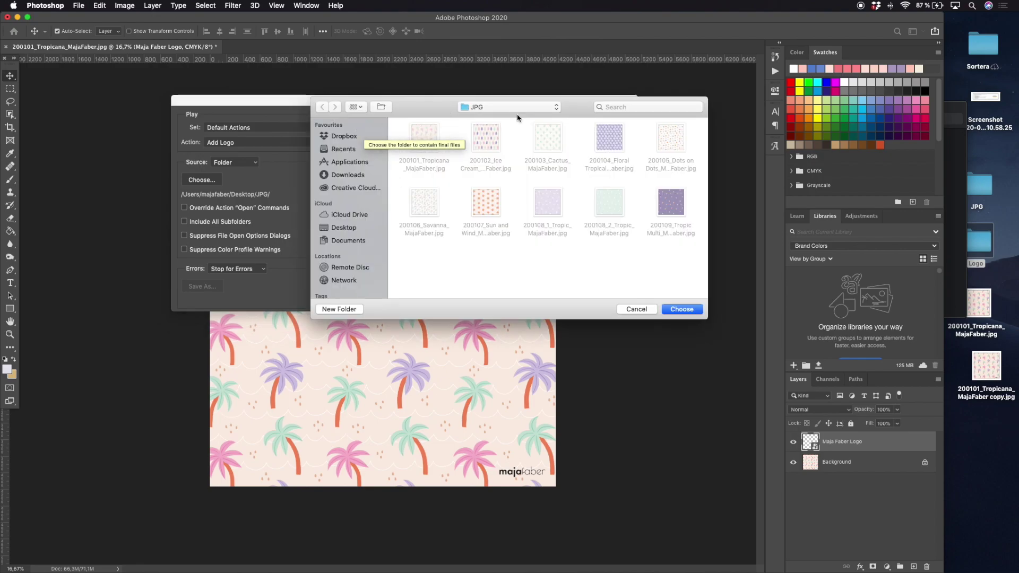
left_click(514, 109)
left_click(349, 229)
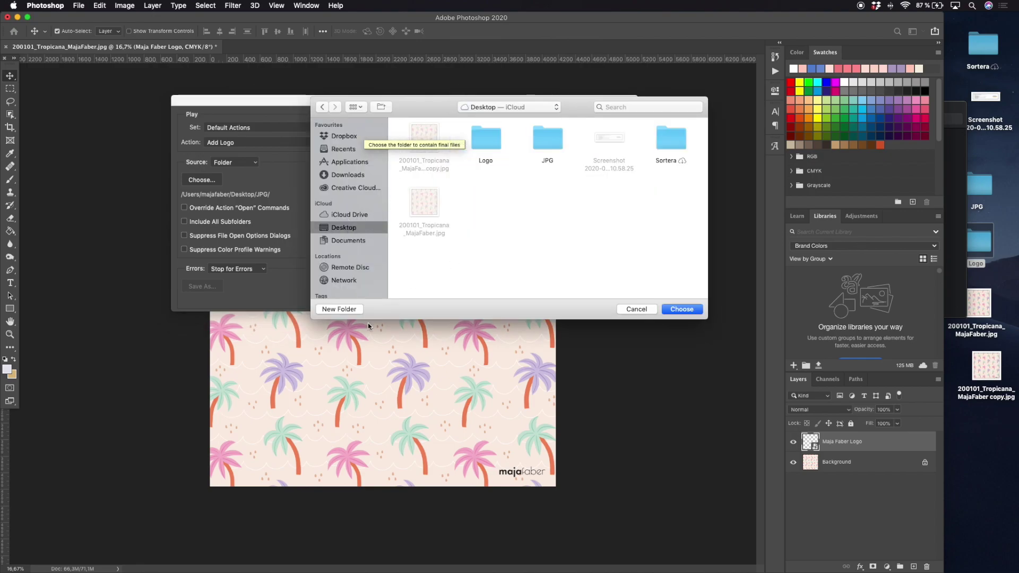
left_click(339, 309)
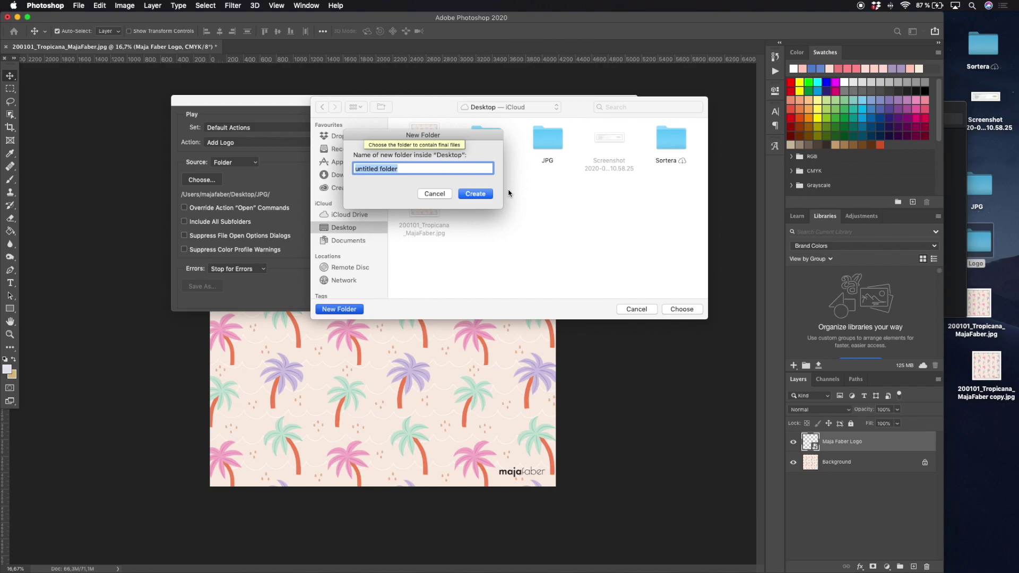
type("L")
key("BackSpace")
type("Added Logo")
left_click(471, 193)
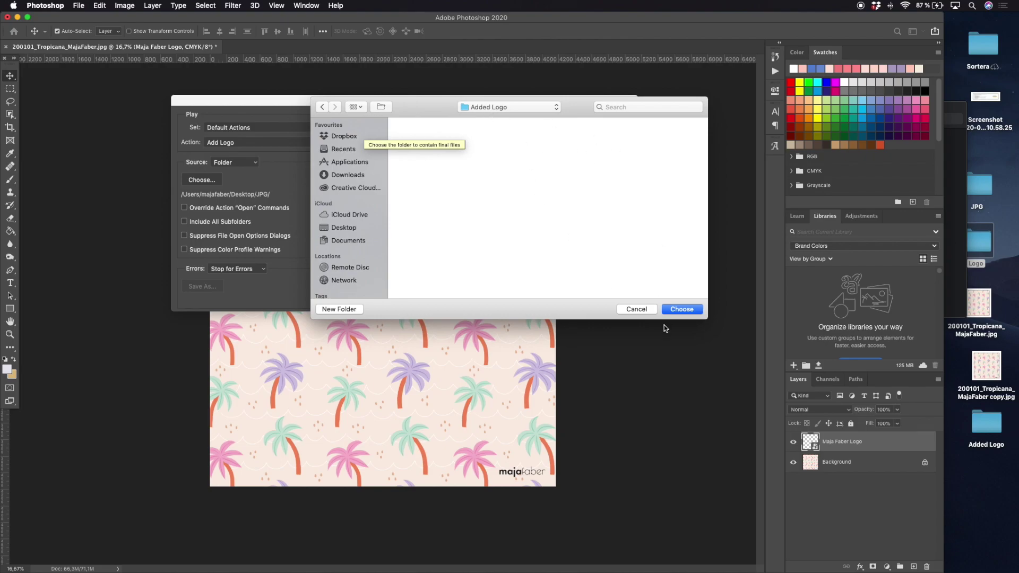
left_click(674, 311)
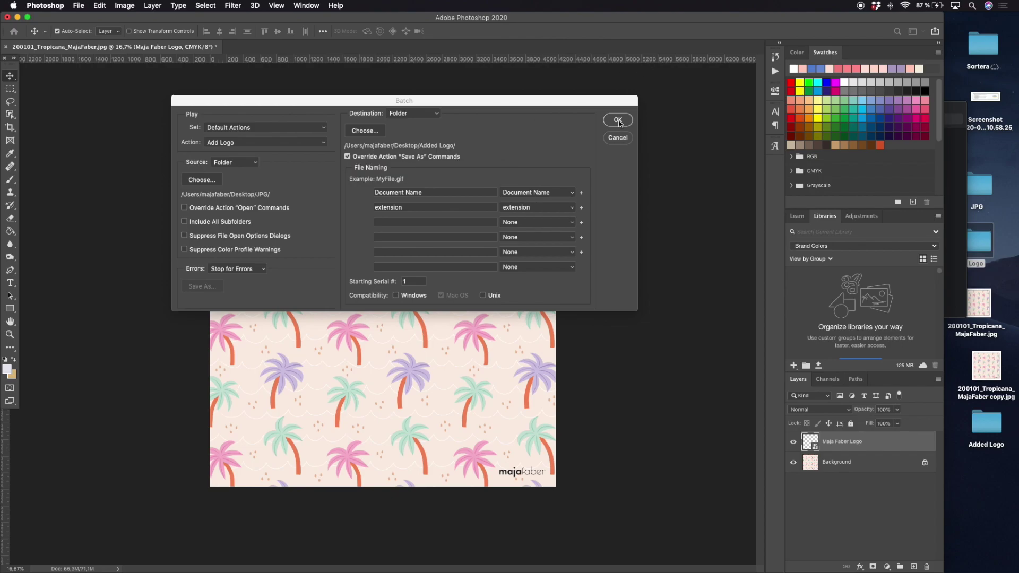
Step: Run the Add Logo batch over the JPG folder, saving results into Added Logo
left_click(619, 121)
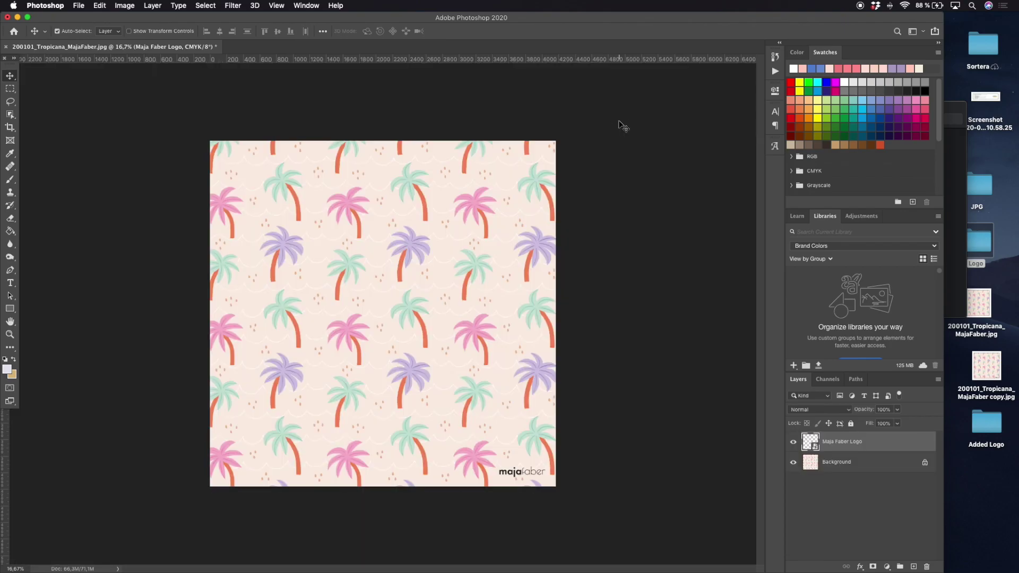
Step: Open the Added Logo folder, then move and enlarge its window over the canvas
double_click(988, 424)
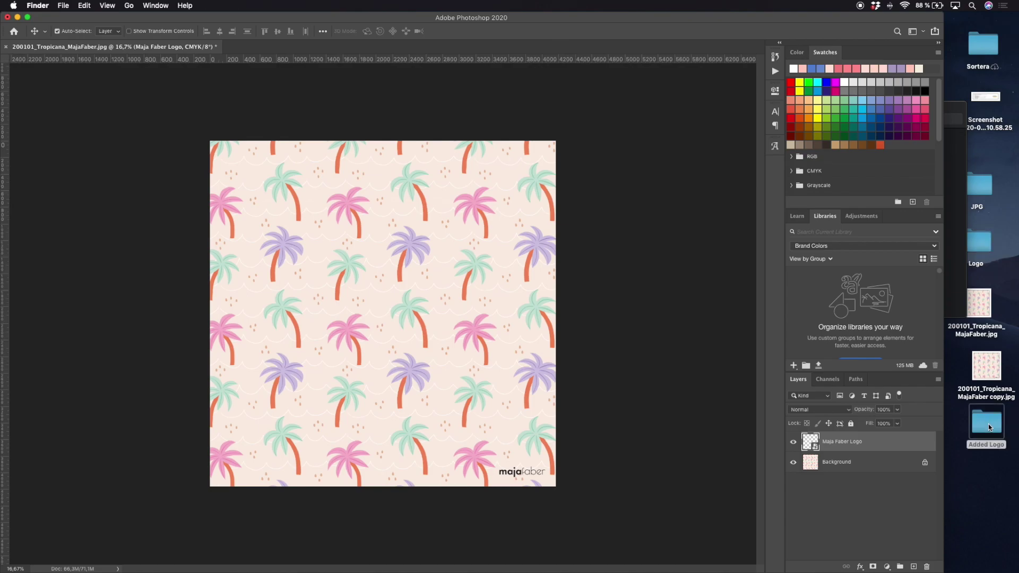
left_click_drag(685, 122, 228, 84)
left_click_drag(517, 285, 641, 500)
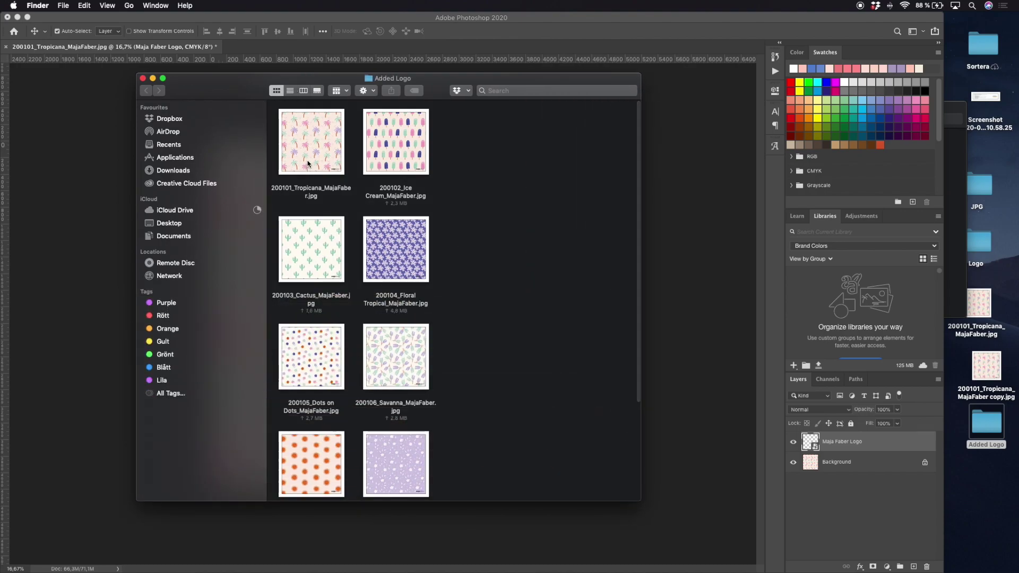
Step: Preview the Tropicana pattern full size, then step through the other logo-stamped patterns
left_click(314, 138)
key("space")
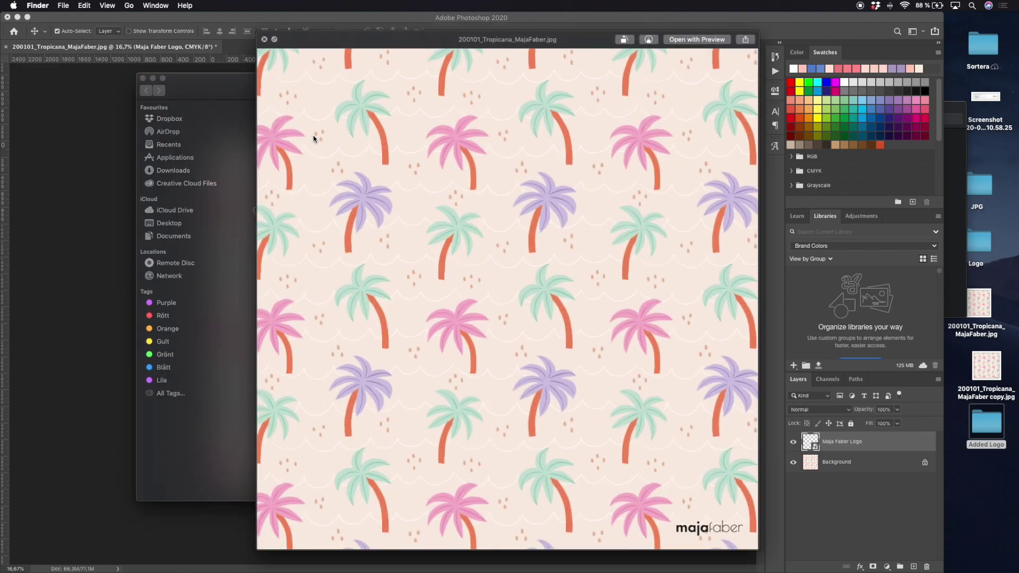
key("Right")
key("Right")
key("Right")
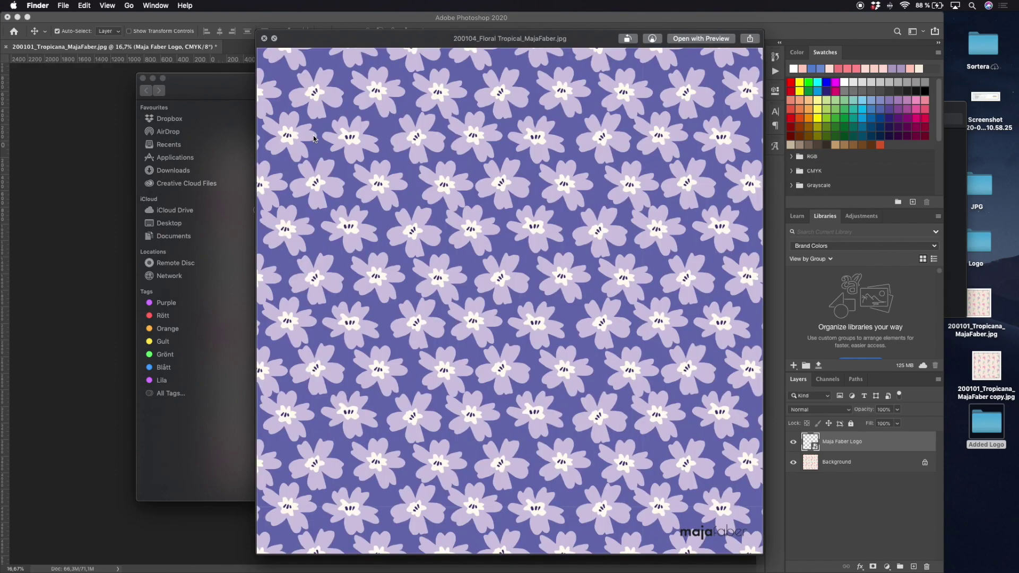
key("Right")
key("Right")
key("Right")
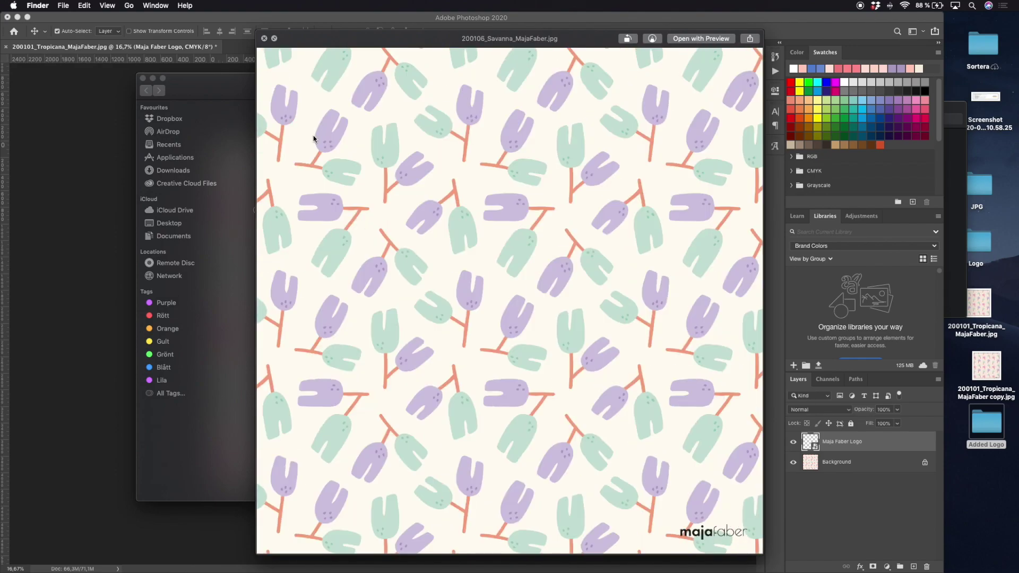